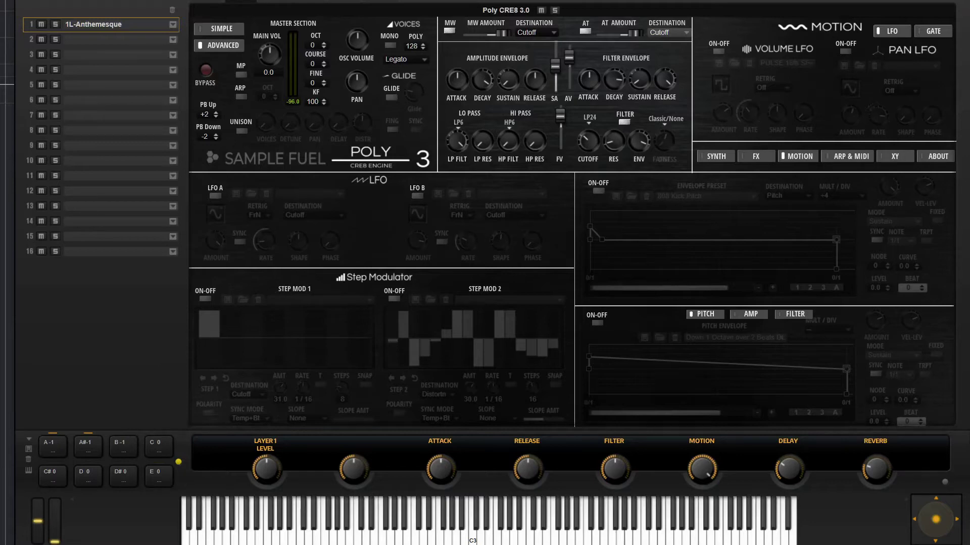
Step: Turn on the pitch envelope and set its mode to Loop
left_click(598, 324)
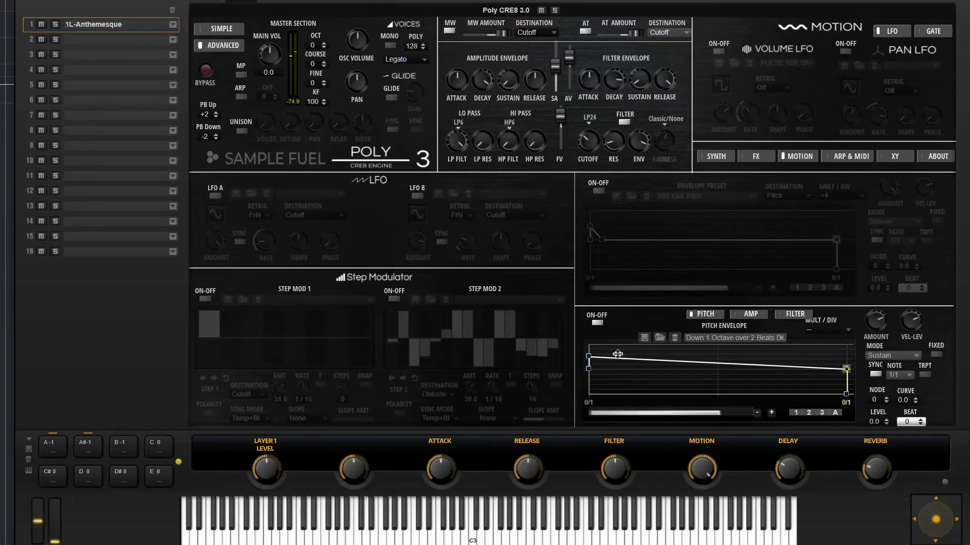
mouse_move(587, 352)
left_click(845, 367)
left_click(898, 356)
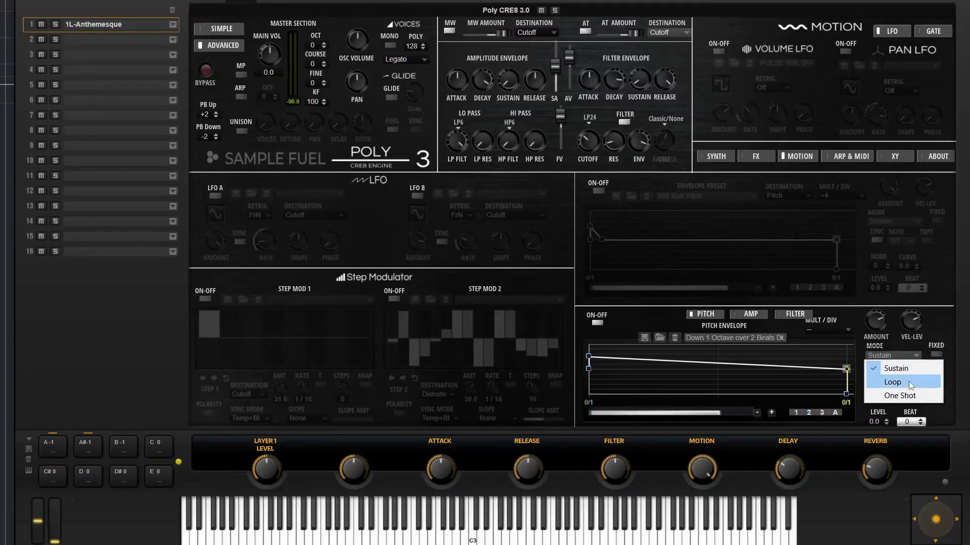
left_click(908, 381)
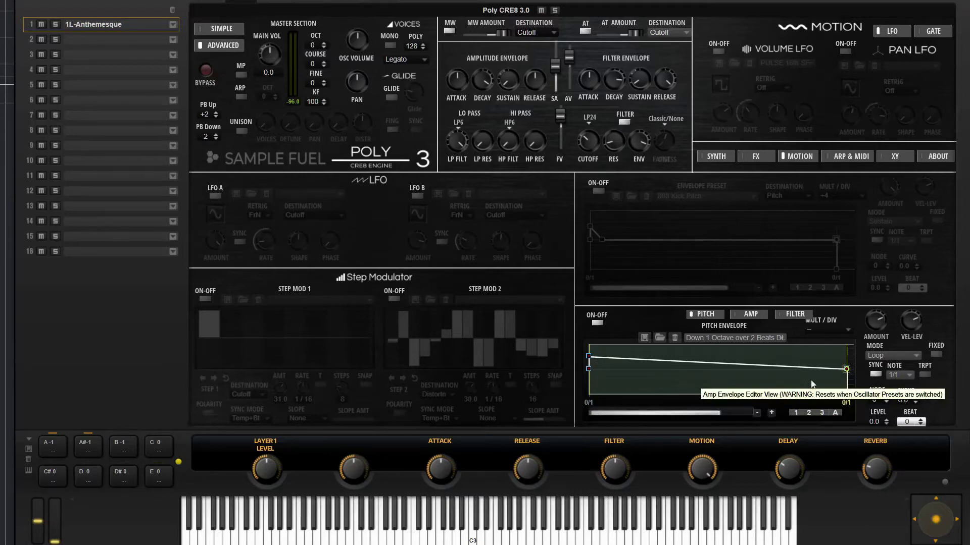
Step: Add two nodes on the pitch envelope's slope at levels of about 34 and 19, and move the loop start to the second one
left_click(665, 361)
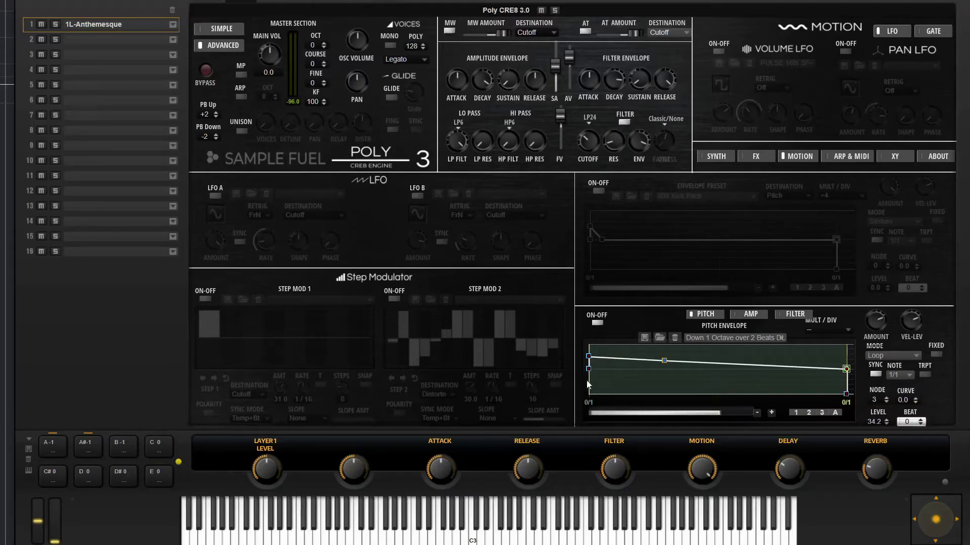
left_click_drag(589, 381, 665, 383)
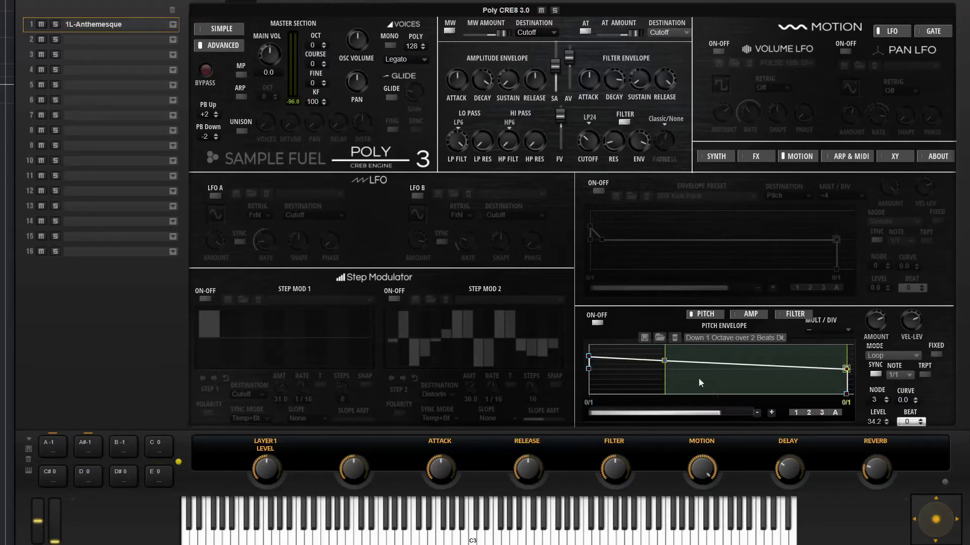
left_click(728, 365)
left_click_drag(728, 365, 726, 364)
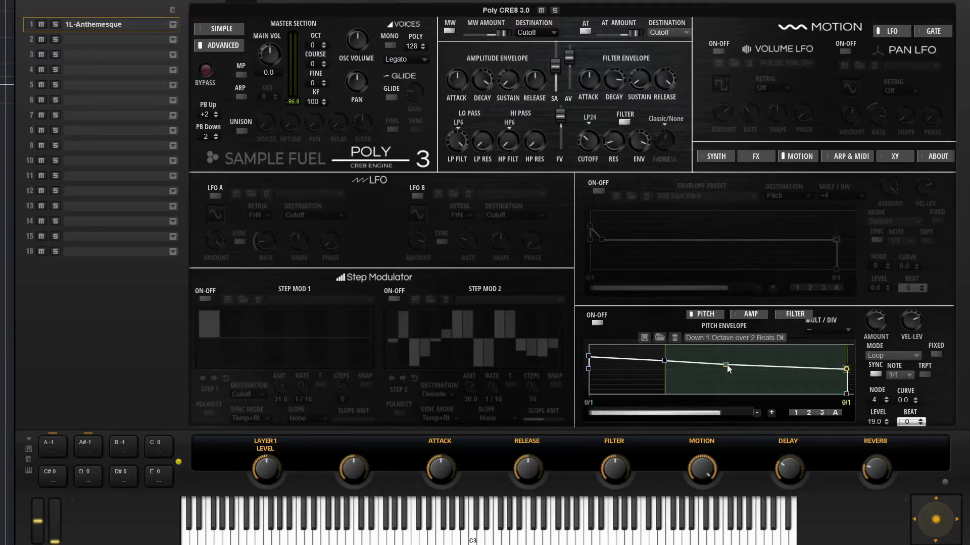
left_click_drag(664, 378, 715, 372)
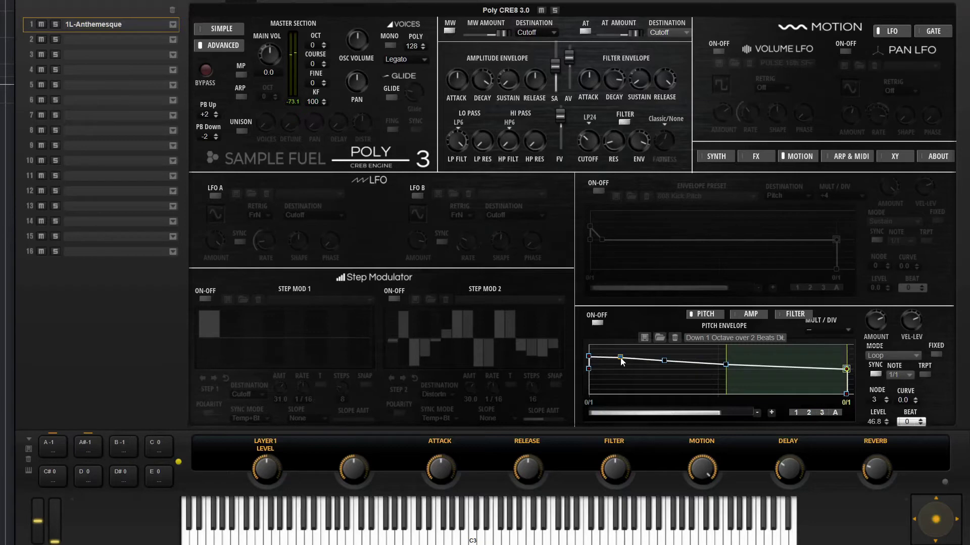
Step: Delete the three extra nodes between the start and end of the pitch envelope's slope
double_click(620, 358)
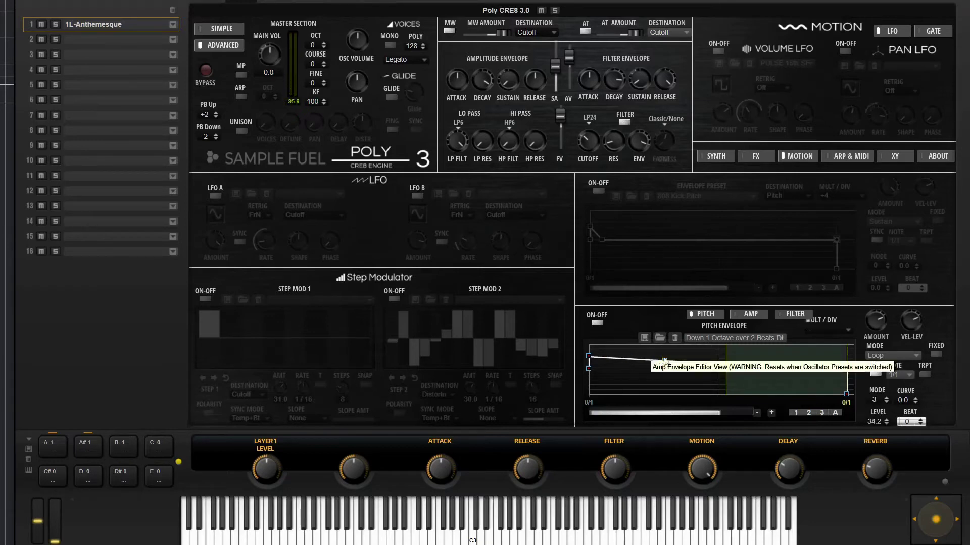
left_click_drag(665, 362, 726, 366)
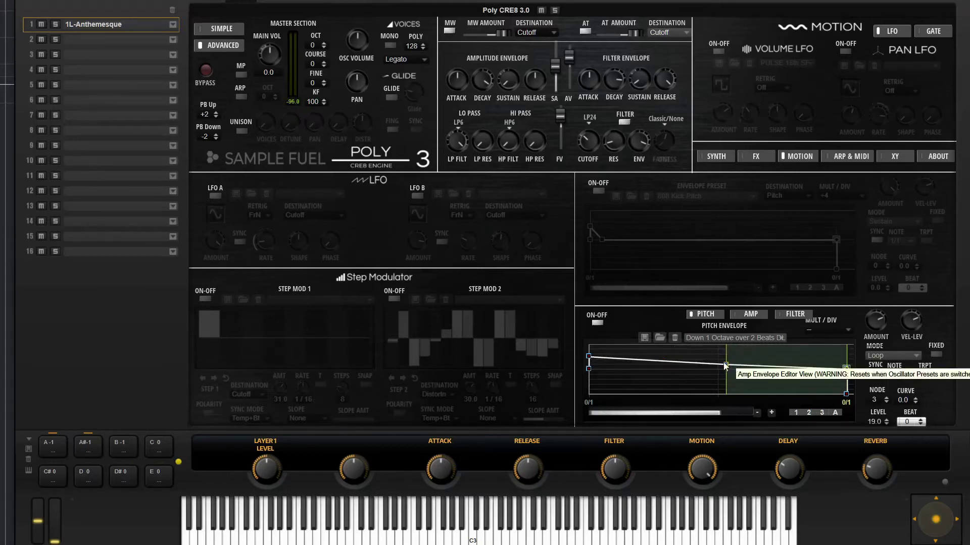
double_click(726, 365)
Step: Set the pitch envelope's mode to Sustain and add a node midway along its slope at about duration 0.28/1 and level 16%
left_click(883, 352)
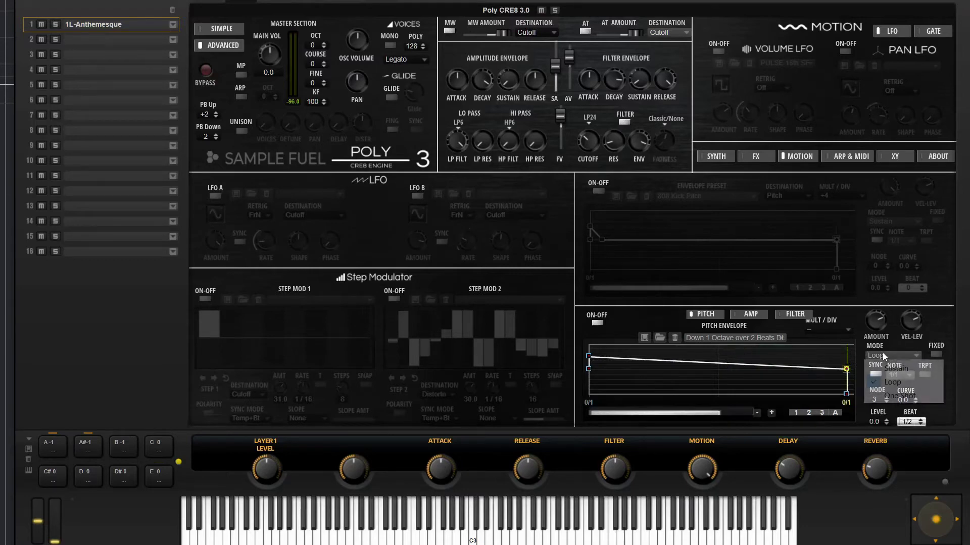
left_click(894, 368)
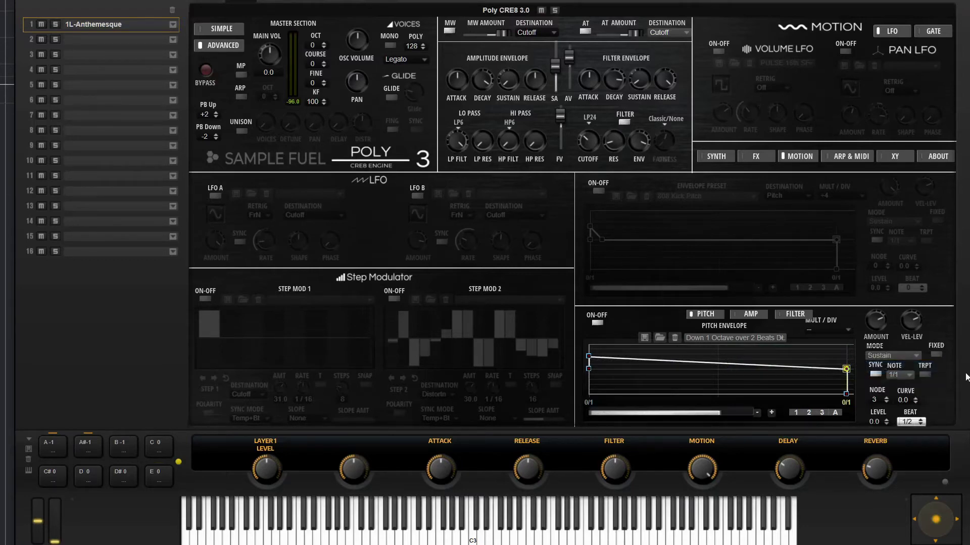
left_click(756, 415)
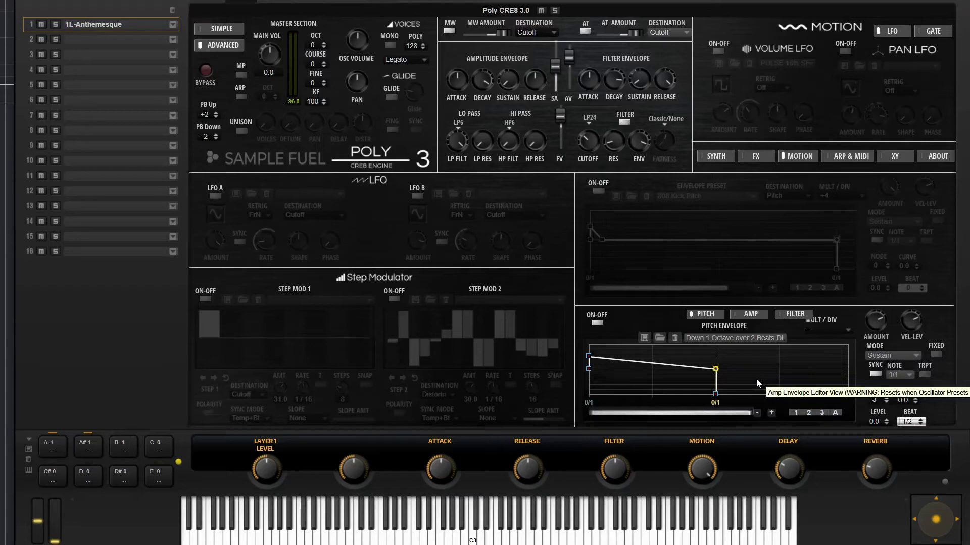
double_click(652, 362)
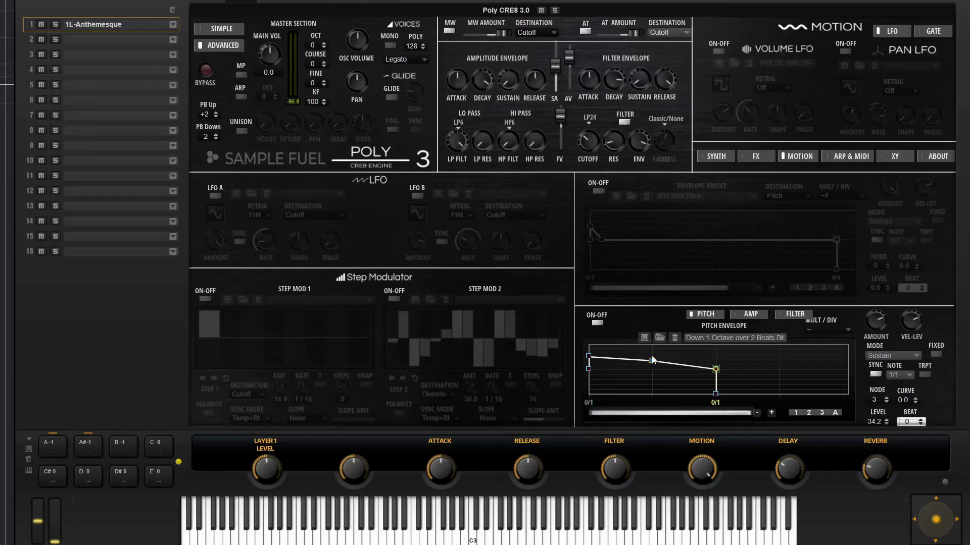
mouse_move(653, 362)
left_mouse_down()
mouse_move(677, 359)
mouse_move(668, 360)
left_mouse_up()
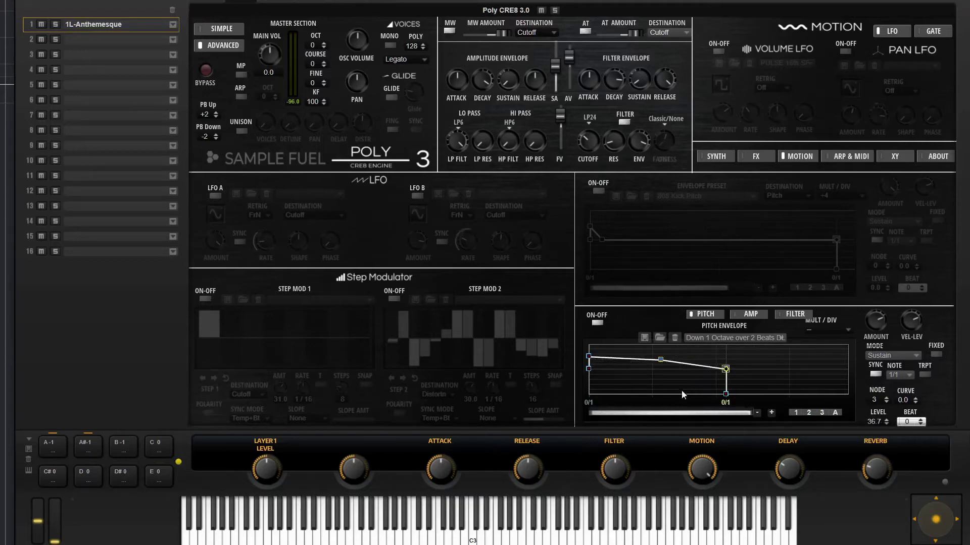
mouse_move(660, 362)
mouse_move(660, 362)
left_mouse_down()
mouse_move(649, 363)
mouse_move(671, 363)
mouse_move(660, 364)
left_mouse_up()
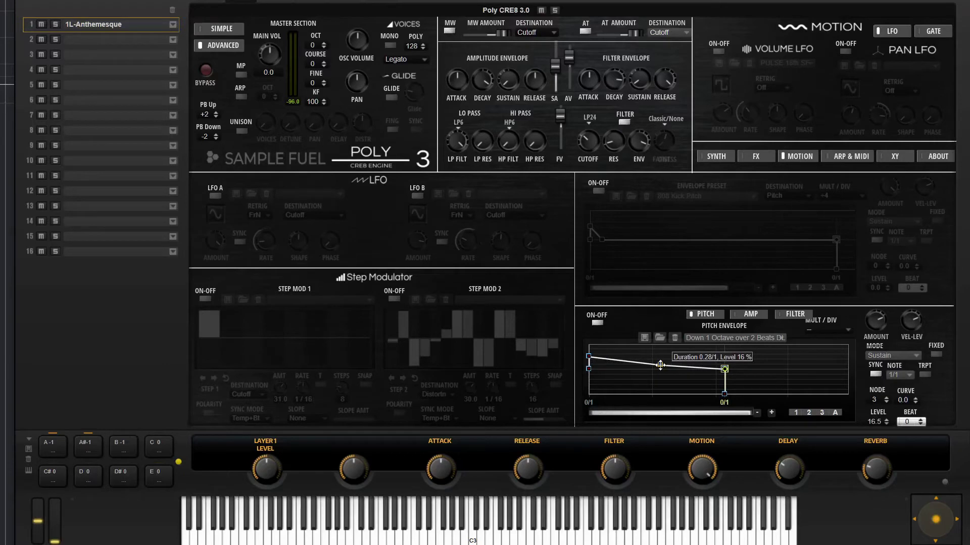
Step: Turn on Fixed for the pitch envelope and raise the middle node to a level of about 27%
left_click(936, 355)
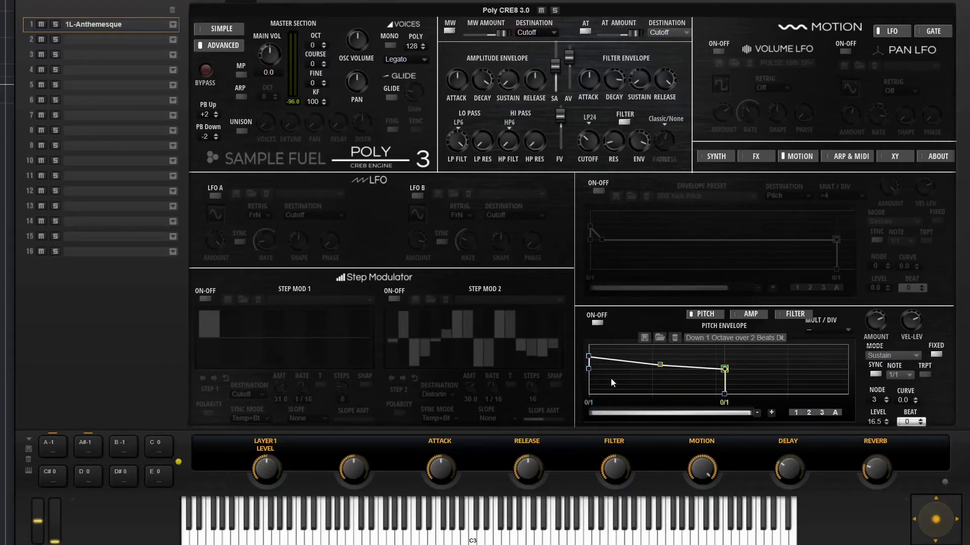
mouse_move(660, 365)
left_mouse_down()
mouse_move(613, 376)
mouse_move(692, 376)
mouse_move(687, 396)
mouse_move(672, 363)
mouse_move(662, 362)
left_mouse_up()
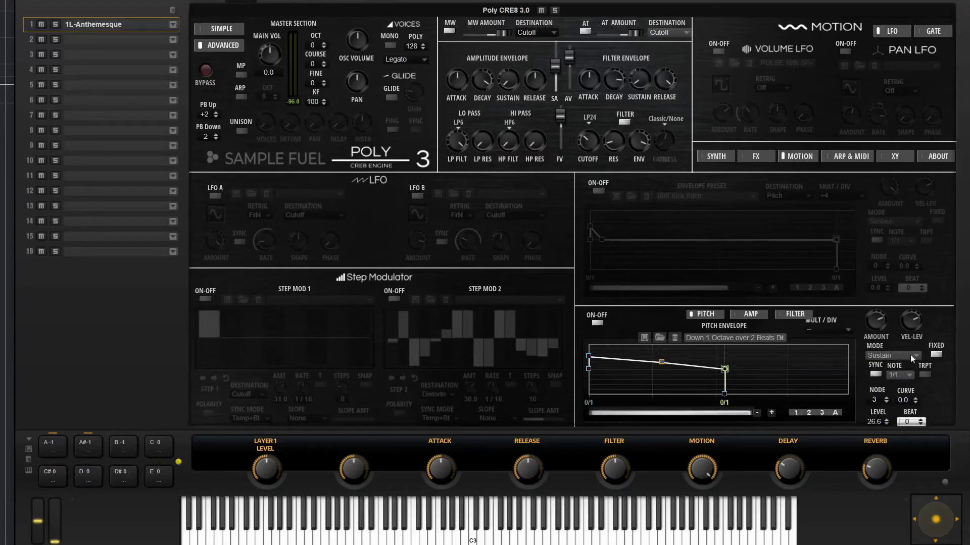
mouse_move(660, 364)
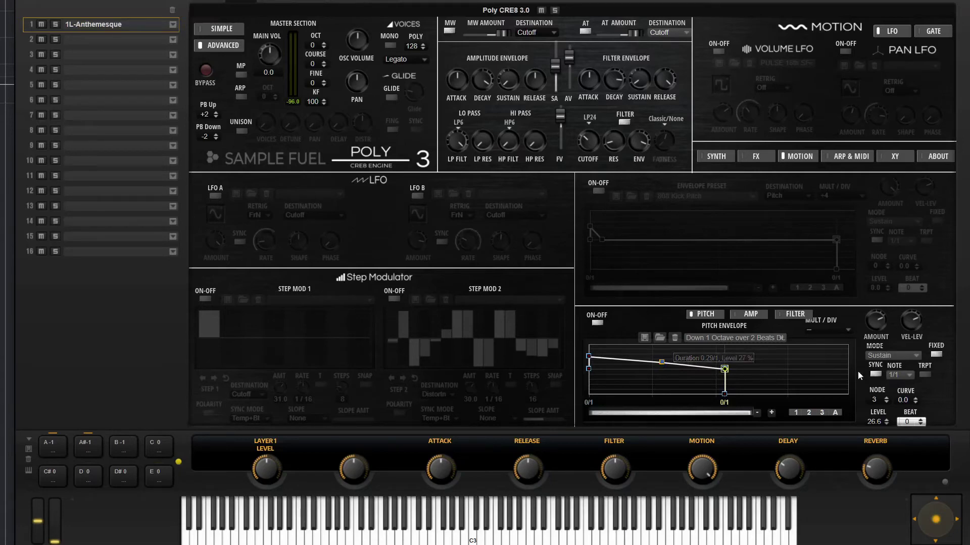
Step: Set the pitch envelope's sync note value to 1/8 and switch triplets on and back off
left_click(901, 373)
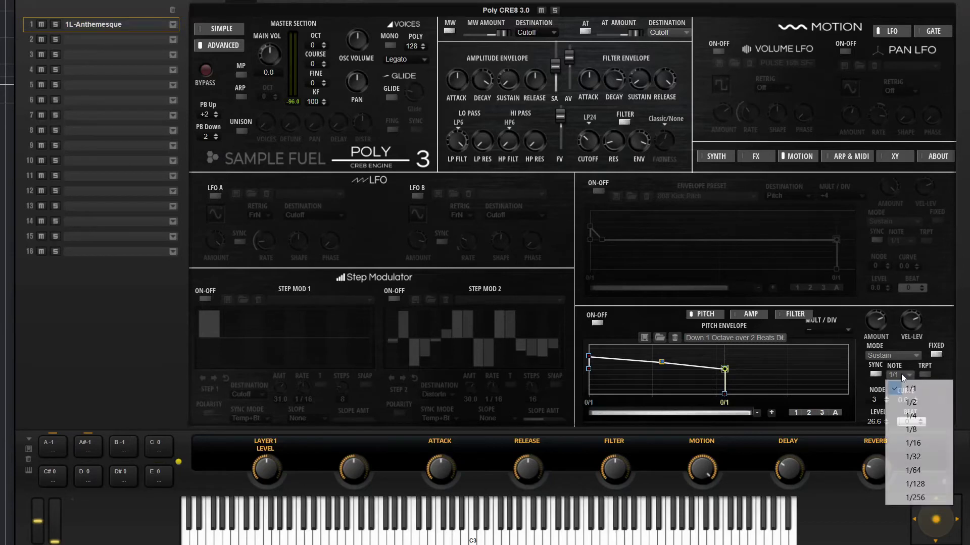
left_click(919, 430)
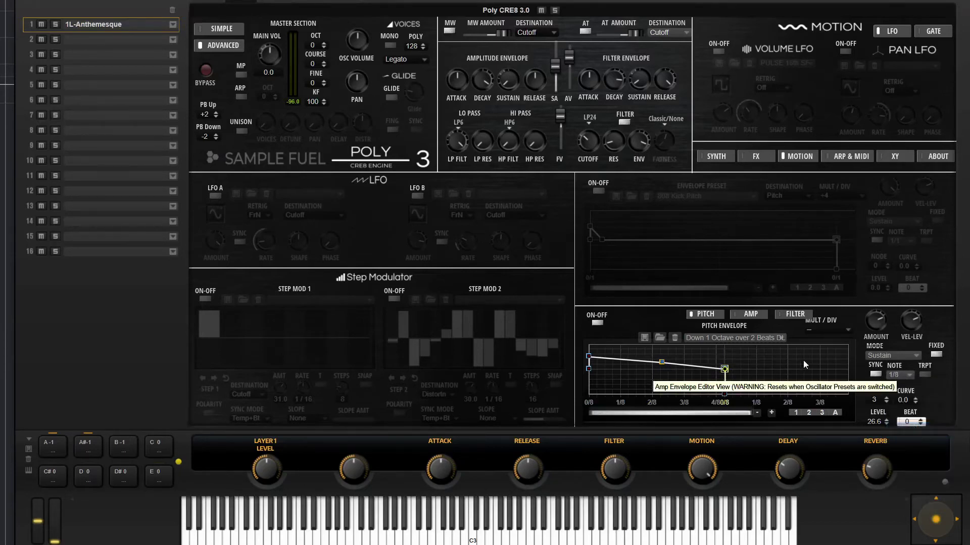
left_click(927, 375)
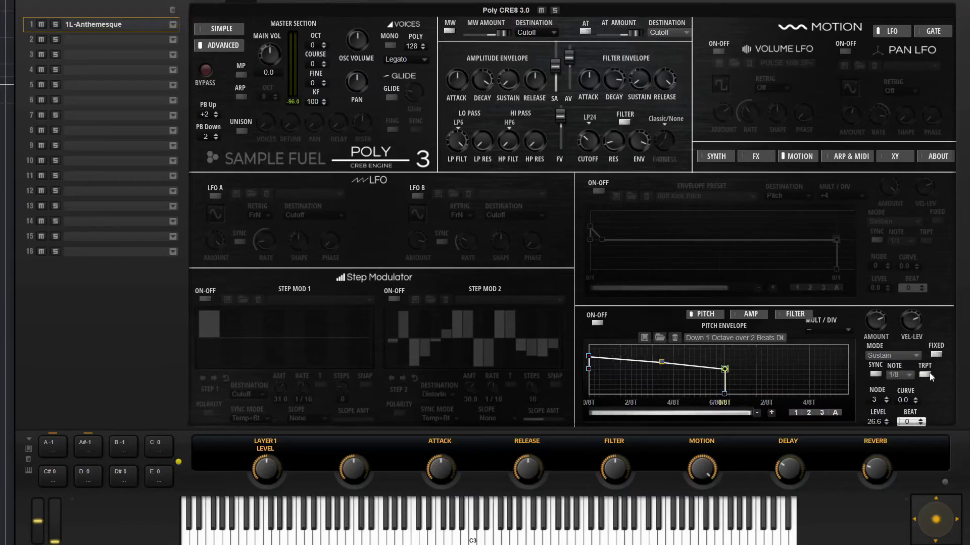
left_click(930, 373)
Step: Move the middle pitch envelope node to a duration of about 2.5/8 and a level of about 16%
mouse_move(662, 362)
left_mouse_down()
mouse_move(685, 359)
mouse_move(656, 363)
mouse_move(668, 365)
left_mouse_up()
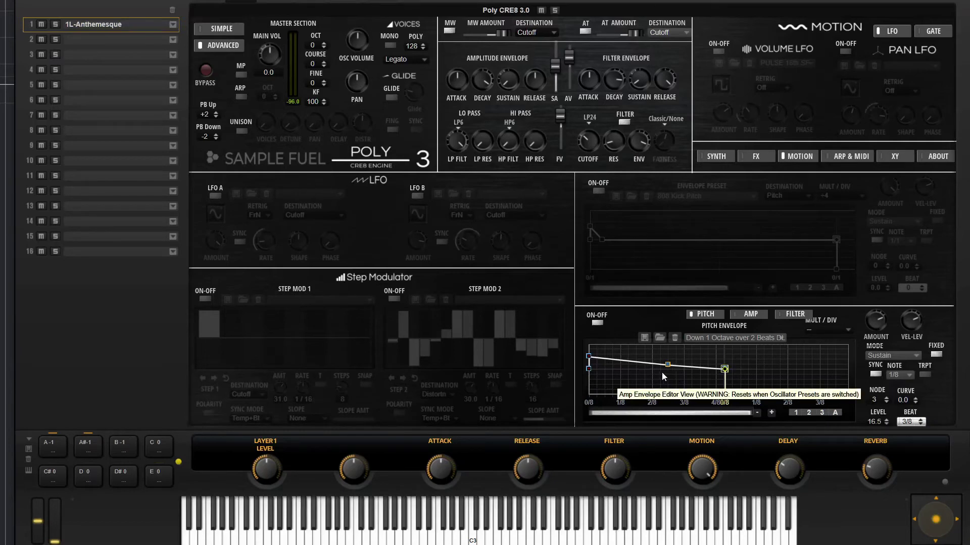
mouse_move(666, 366)
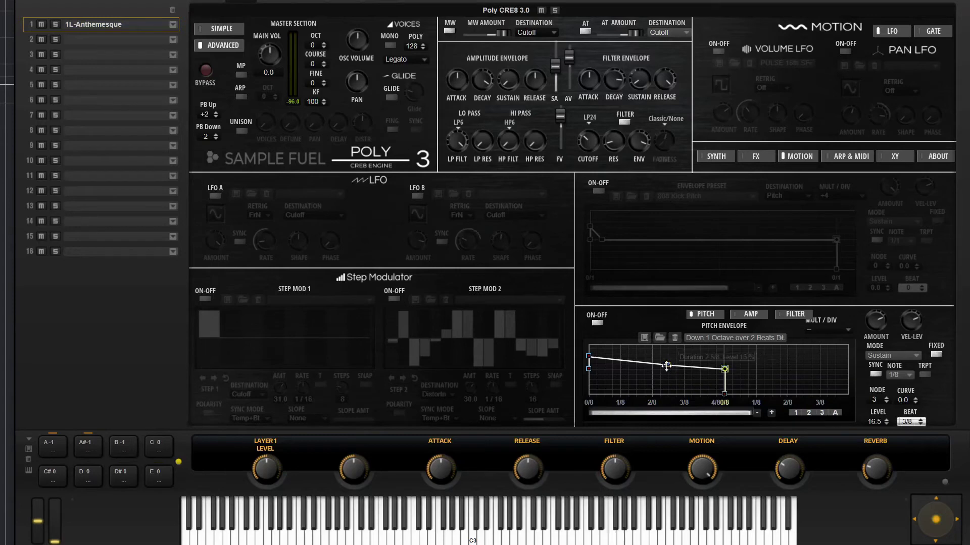
left_click_drag(666, 366, 669, 365)
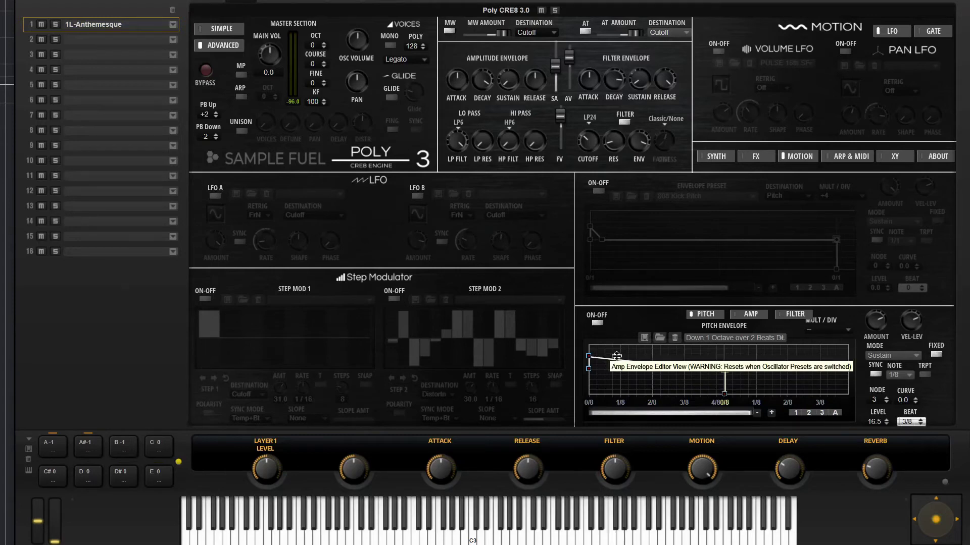
Step: Select node 3 of the pitch envelope by its number and bend the segment leading to it to a curve of about 2.7
left_click(589, 356)
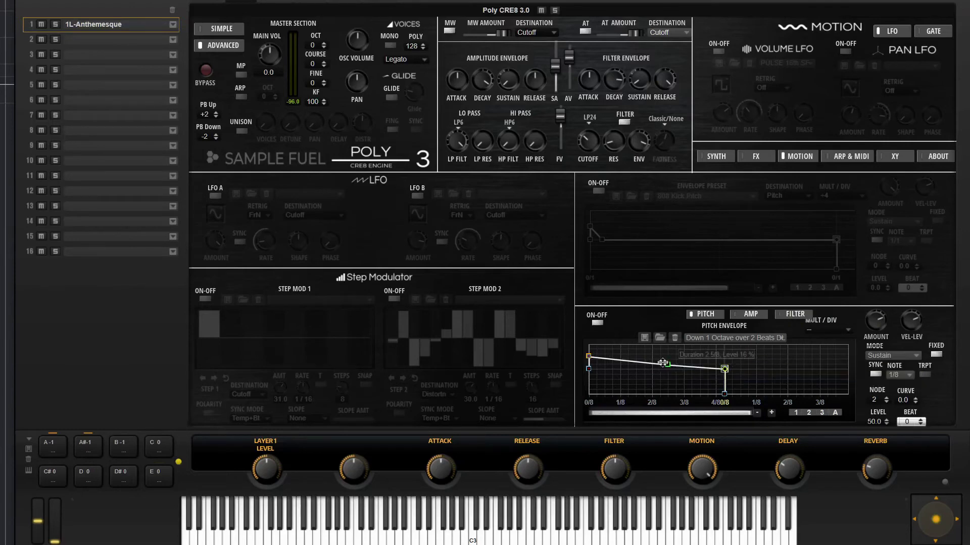
mouse_move(668, 366)
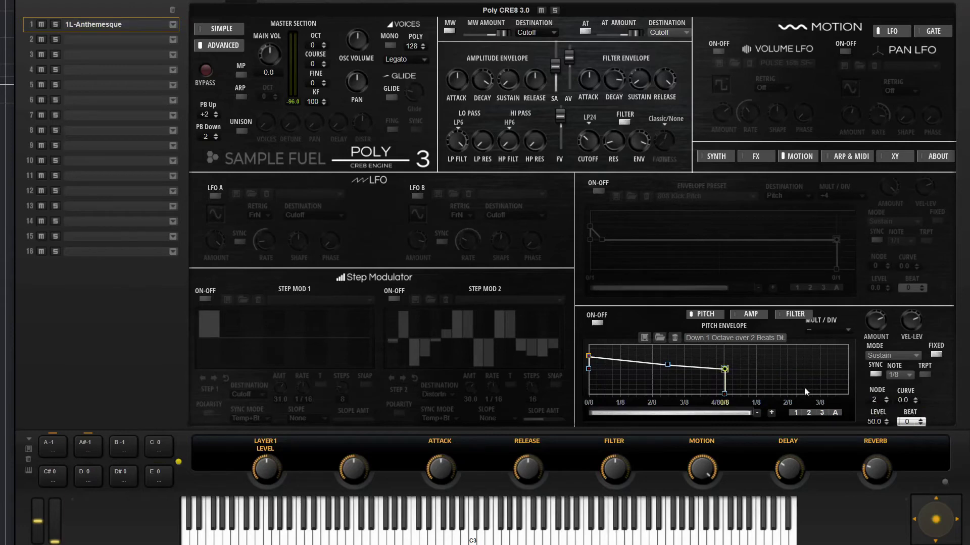
mouse_move(586, 372)
double_click(875, 401)
type("3")
key("Return")
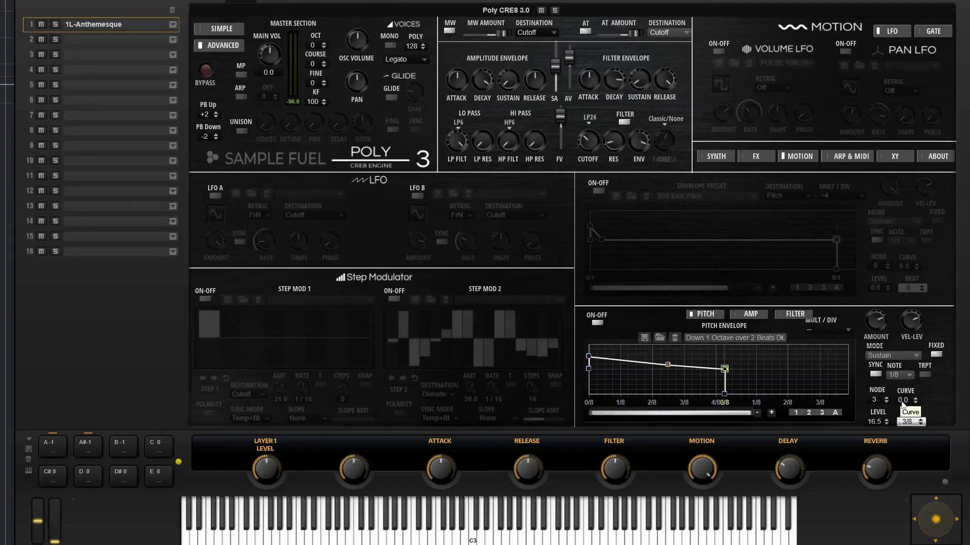
double_click(902, 400)
key("Return")
left_click_drag(905, 402, 916, 338)
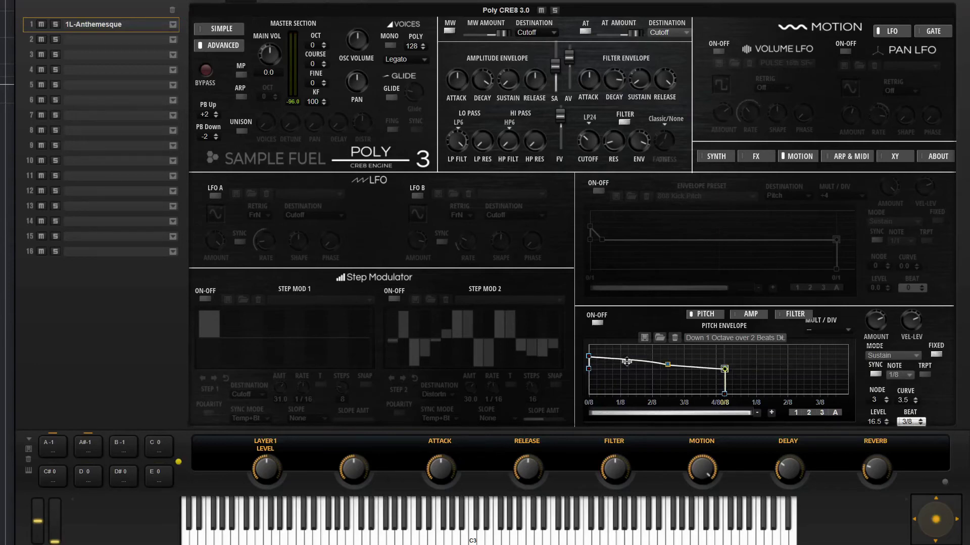
mouse_move(625, 357)
left_mouse_down()
mouse_move(626, 379)
mouse_move(635, 363)
left_mouse_up()
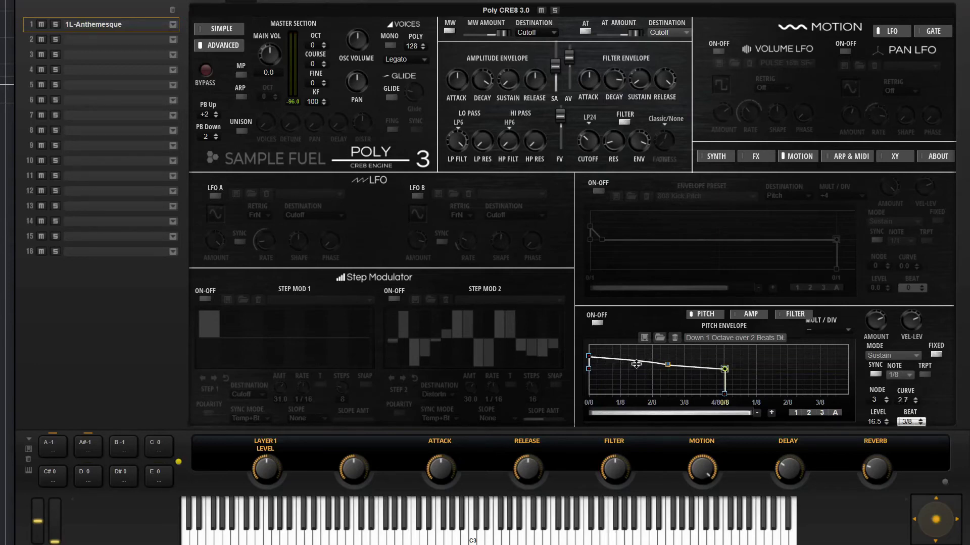
Step: Set node 3's level to 100, change it to 0, and lower it to about -16.5
double_click(871, 422)
type("100")
key("Return")
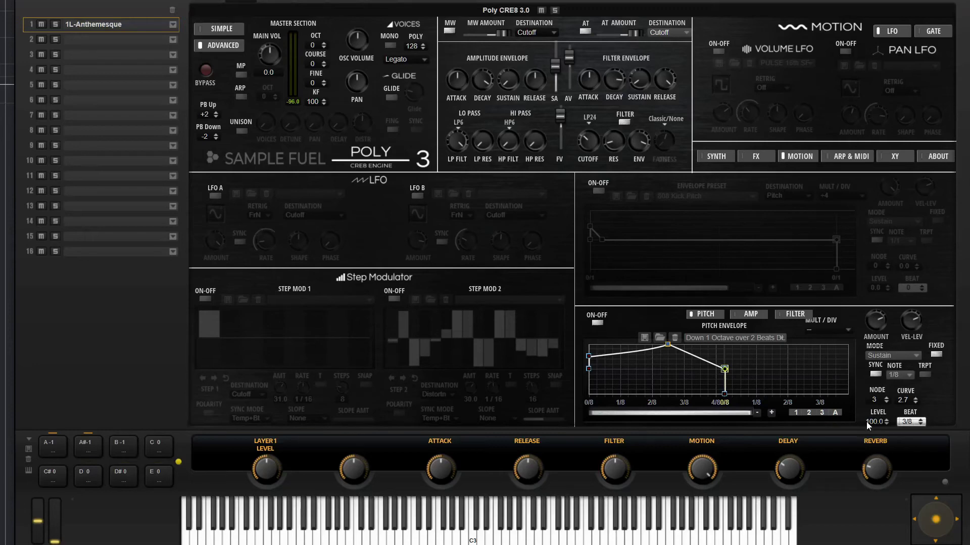
type("0")
key("Return")
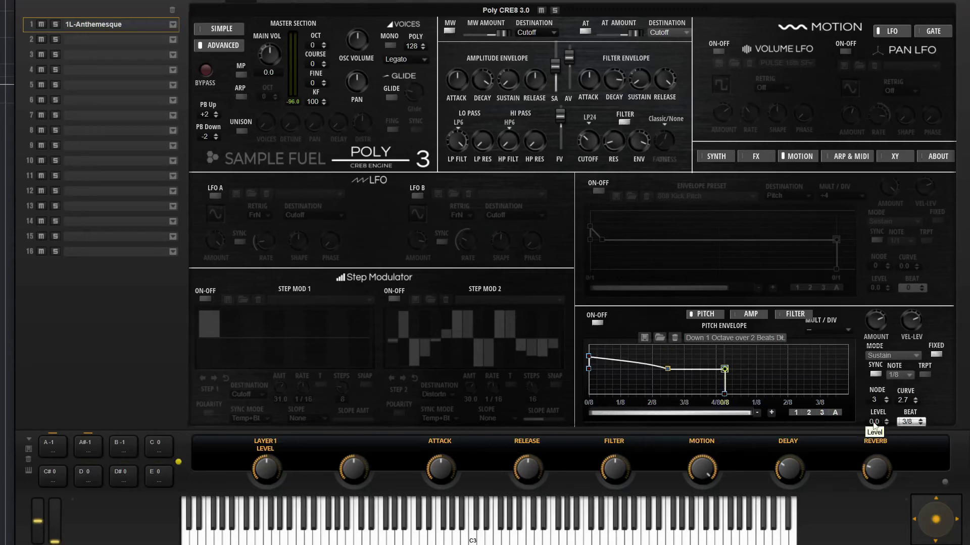
left_click_drag(870, 422, 867, 500)
mouse_move(668, 370)
left_mouse_down()
mouse_move(666, 355)
mouse_move(657, 357)
mouse_move(656, 391)
mouse_move(653, 357)
mouse_move(668, 374)
left_mouse_up()
Step: Turn off the pitch envelope's tempo sync and move node 3 to about 705 ms at a level of about 67%
left_click(875, 374)
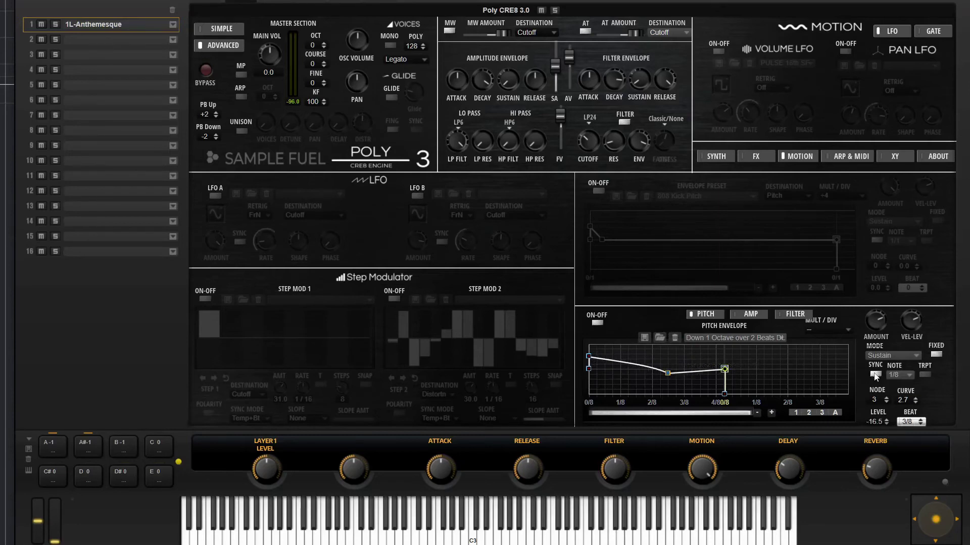
mouse_move(667, 374)
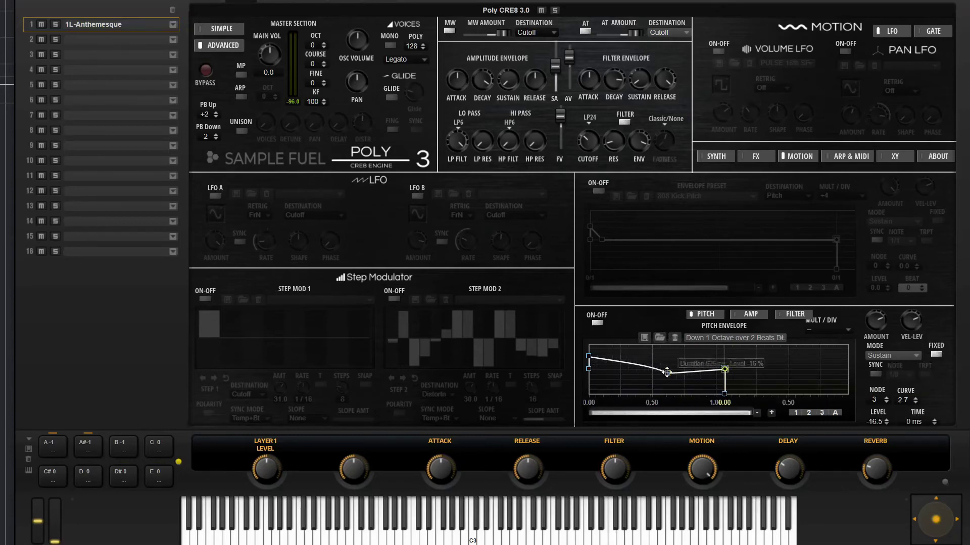
mouse_move(667, 374)
left_mouse_down()
mouse_move(665, 359)
mouse_move(681, 364)
mouse_move(666, 366)
left_mouse_up()
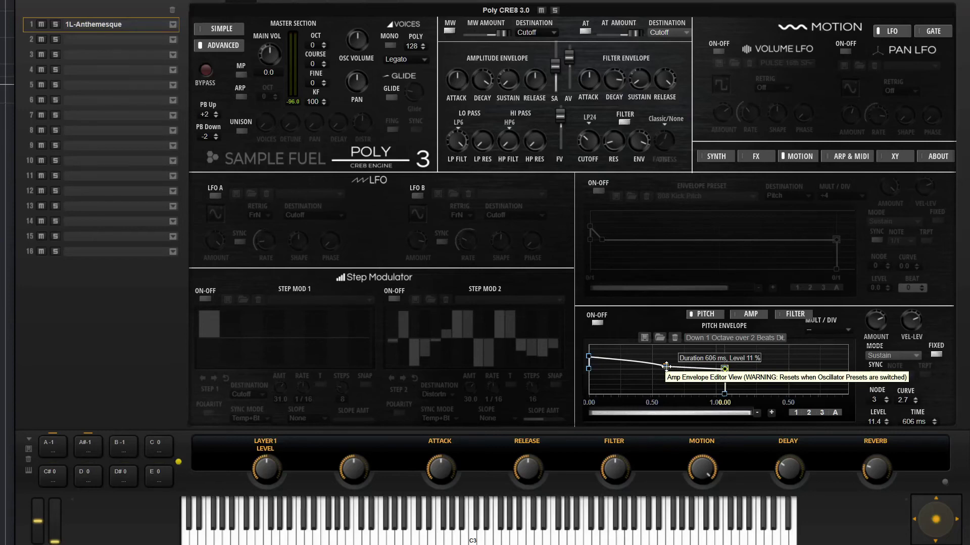
mouse_move(667, 366)
left_mouse_down()
mouse_move(694, 366)
mouse_move(651, 367)
mouse_move(702, 366)
mouse_move(651, 366)
mouse_move(641, 351)
mouse_move(656, 367)
mouse_move(705, 373)
mouse_move(672, 368)
mouse_move(679, 366)
left_mouse_up()
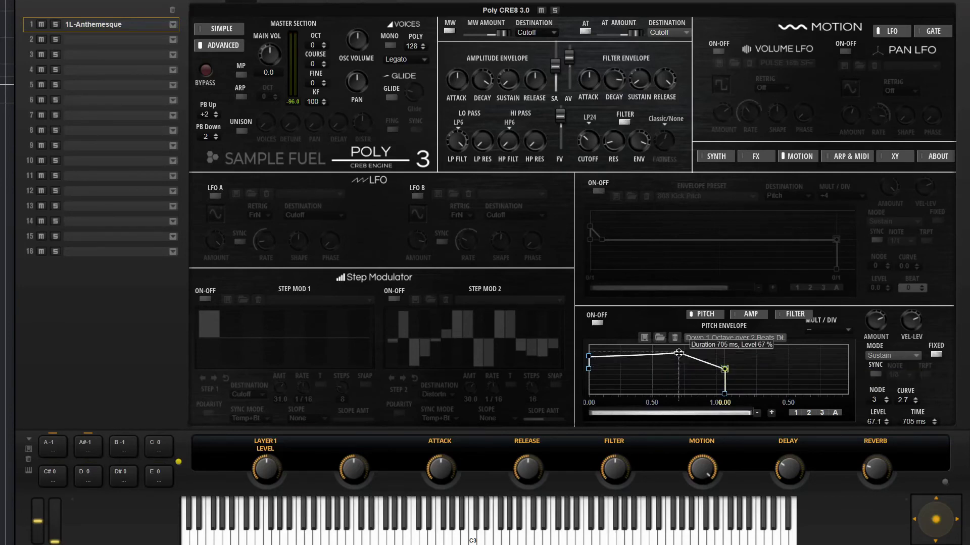
Step: Reposition node 3 of the pitch envelope to a duration of about 616 ms and a level of about 8%
left_click_drag(677, 379, 675, 375)
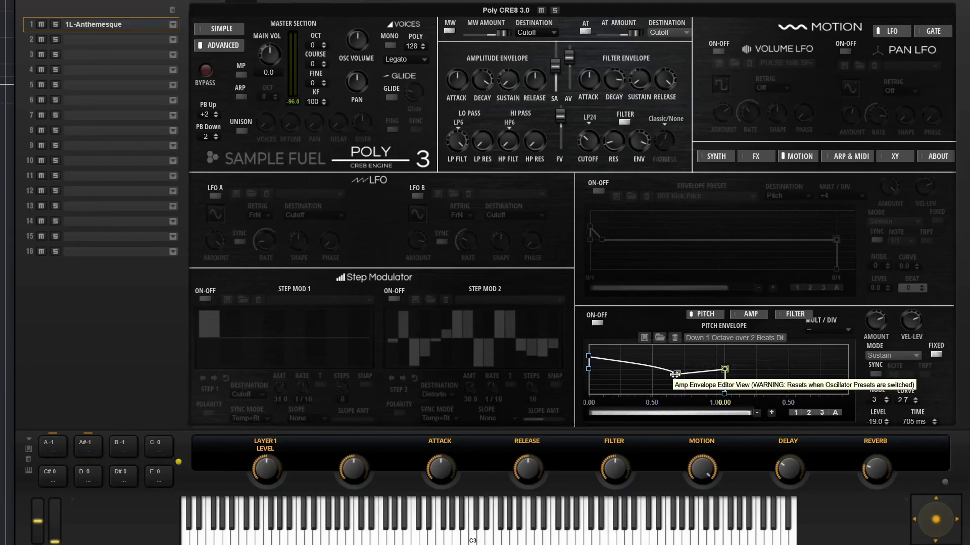
mouse_move(676, 374)
left_click_drag(676, 374, 630, 374)
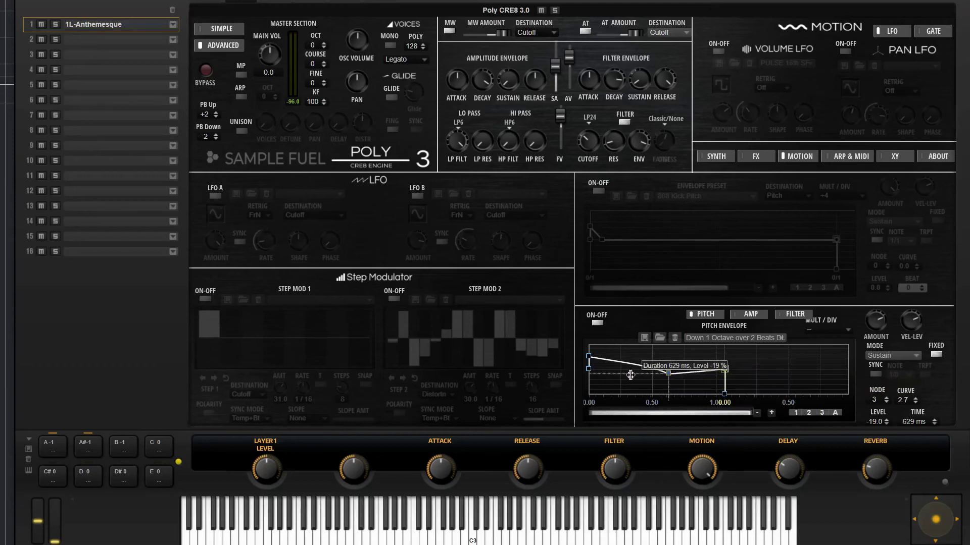
left_click_drag(671, 370, 678, 329)
mouse_move(668, 365)
left_mouse_down()
mouse_move(646, 362)
mouse_move(659, 378)
left_mouse_up()
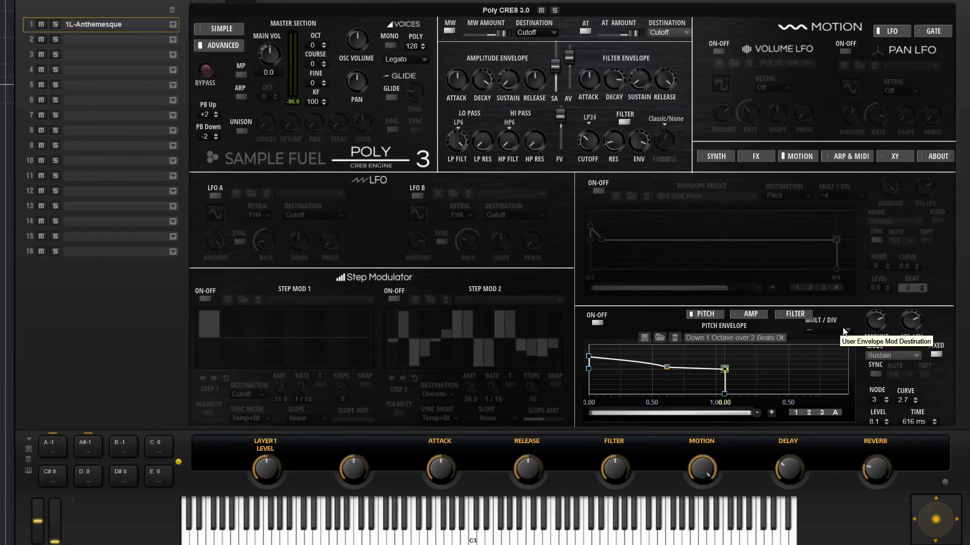
Step: Halve the pitch envelope's node times with the ÷2 option and double them back with x2
left_click(844, 331)
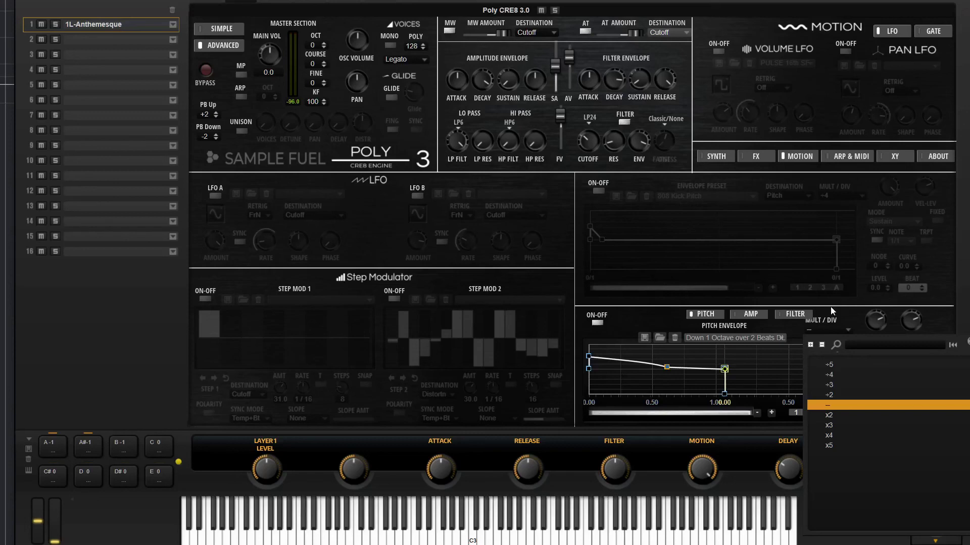
left_click(841, 395)
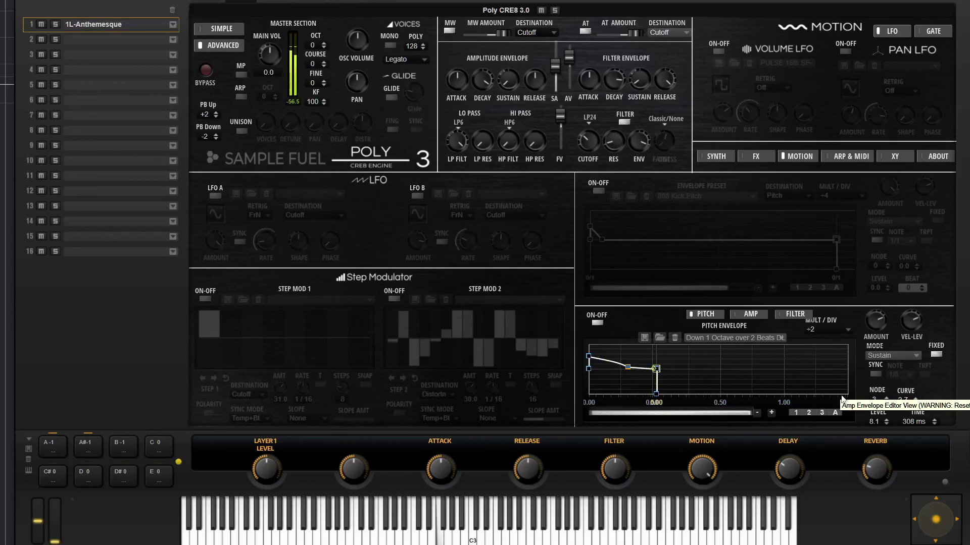
left_click(826, 330)
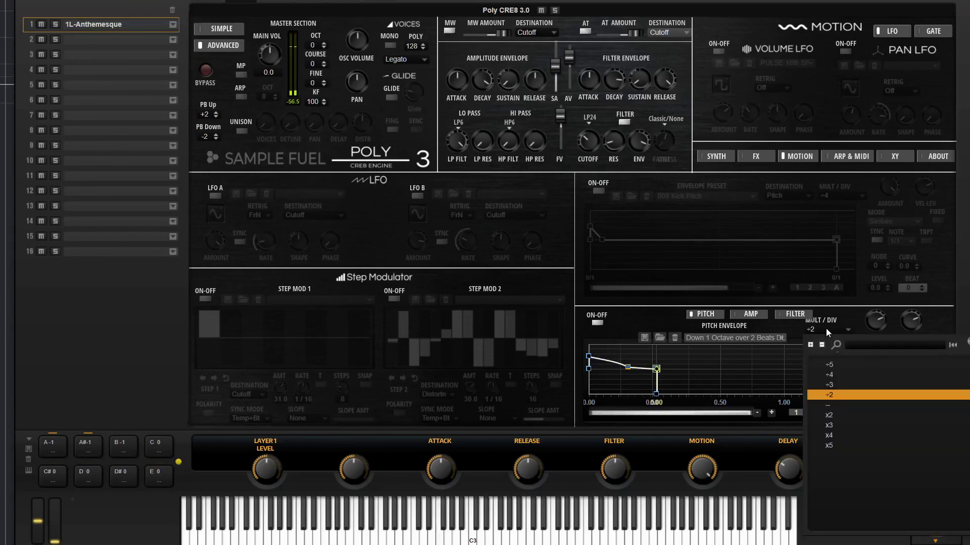
left_click(831, 417)
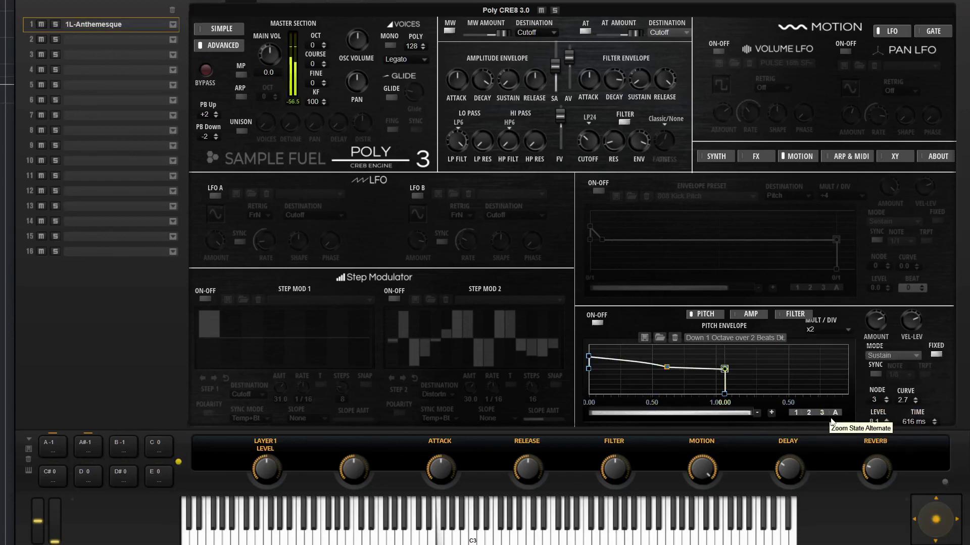
Step: Apply the x2 multiplier to the pitch envelope once more to double its overall length
left_click(832, 331)
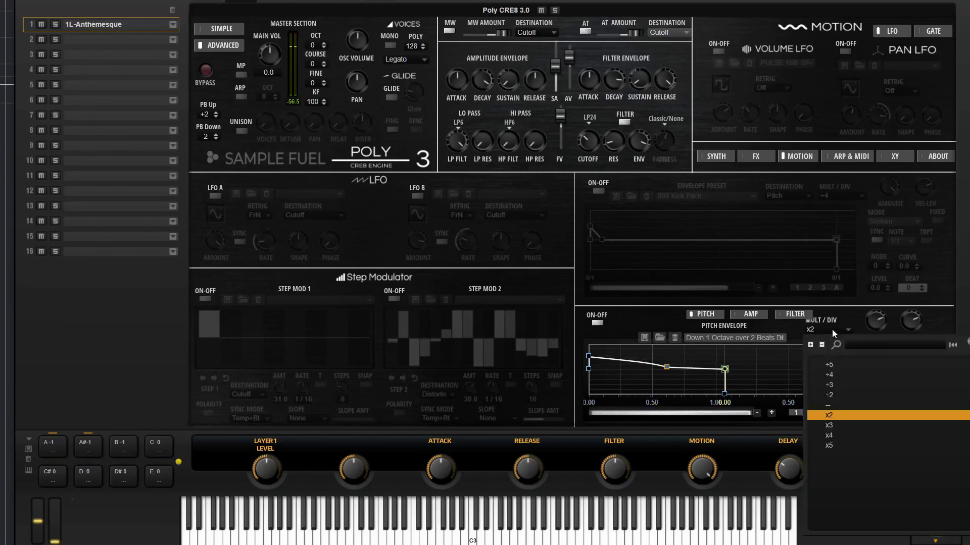
left_click(843, 416)
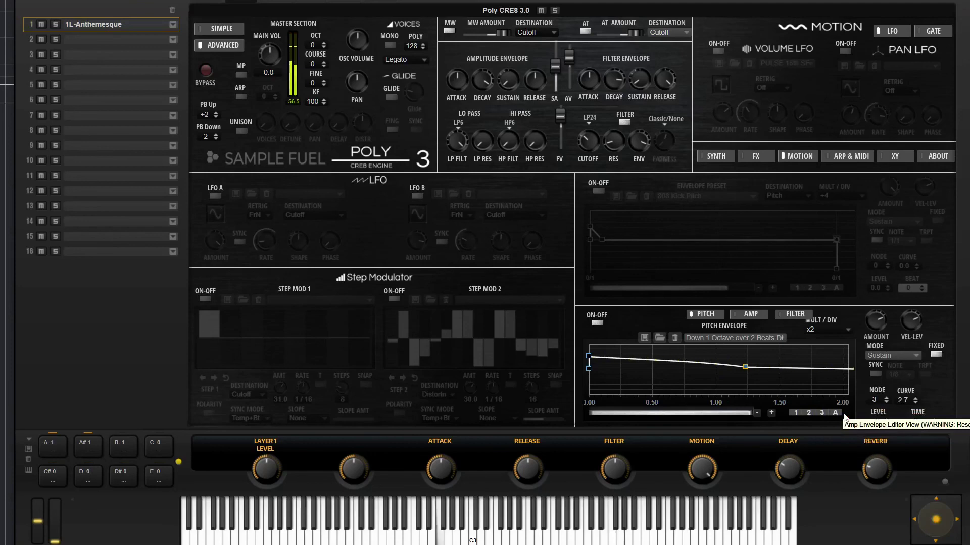
scroll(836, 393, "down", 1)
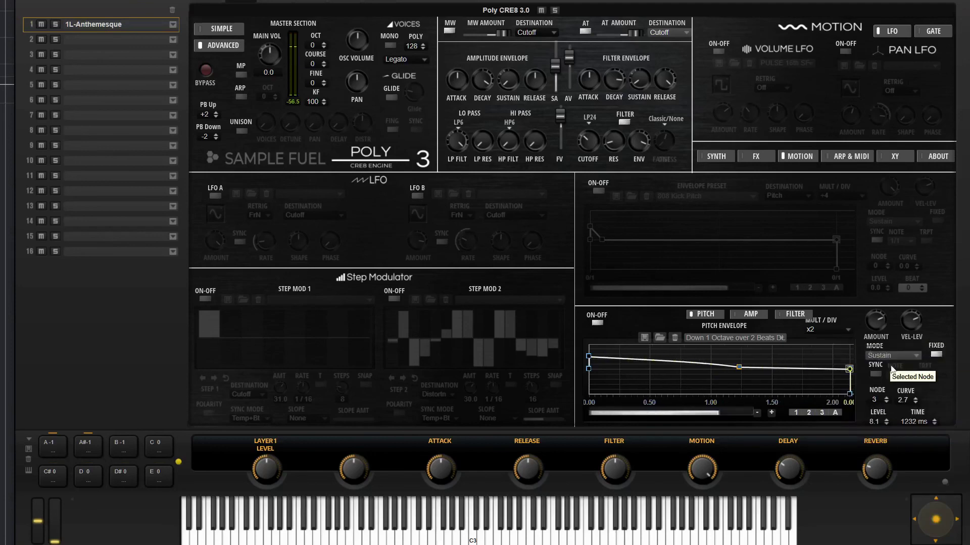